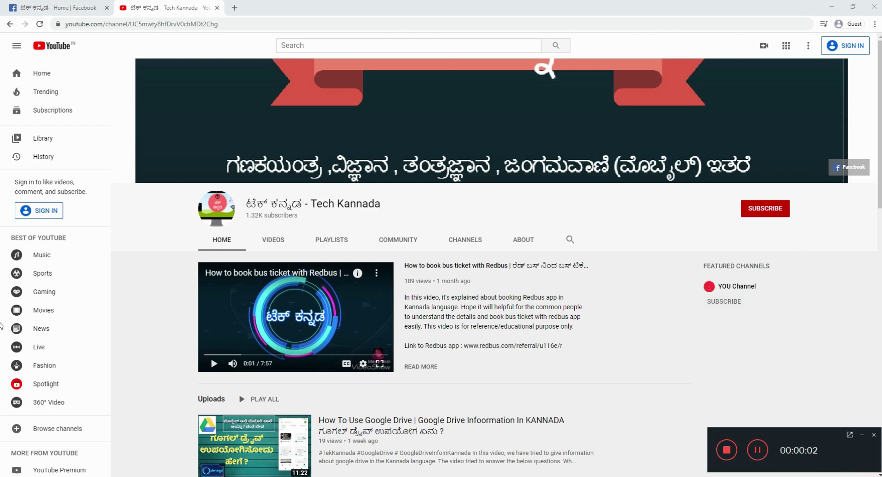
- Minimize the Filmora Scrn recorder widget while the recording keeps running
{"action": "left_click", "coordinate": [862, 435]}
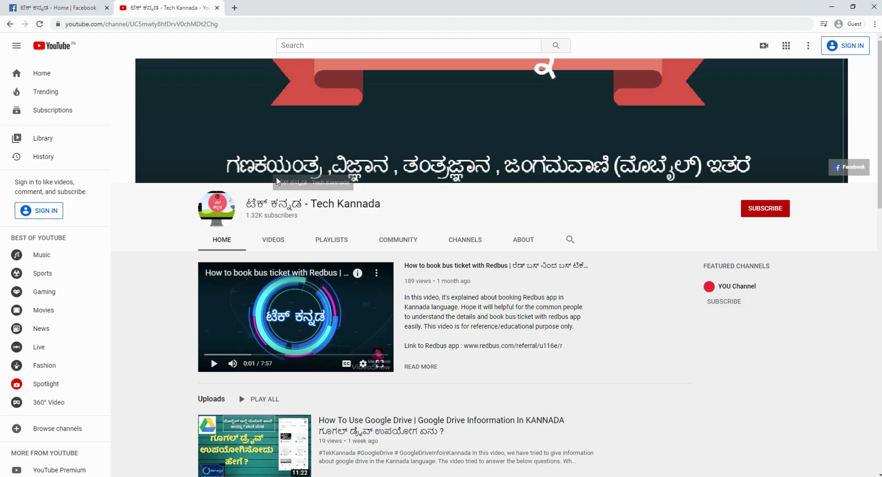
- Switch from the browser to the Filmora9 editor with an empty Untitled project
{"action": "left_click", "coordinate": [59, 8]}
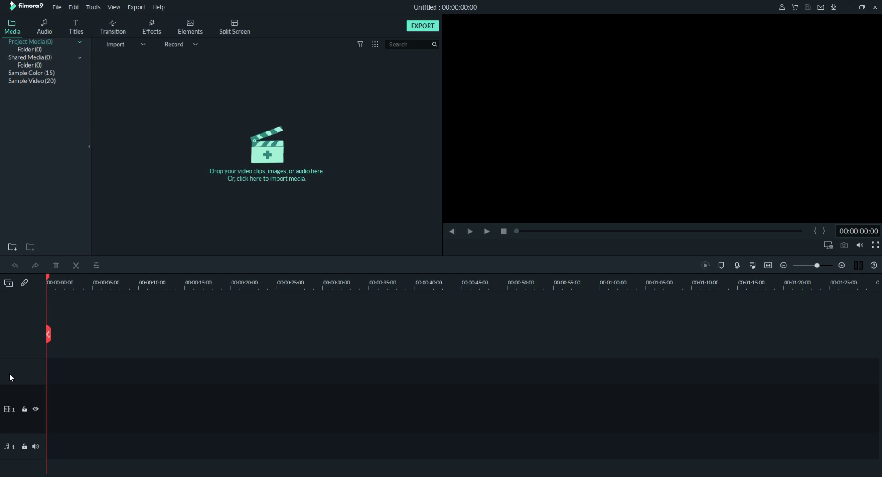
- Stop the Filmora Scrn recording so both clips land in Project Media > Folder
{"action": "left_click", "coordinate": [462, 473]}
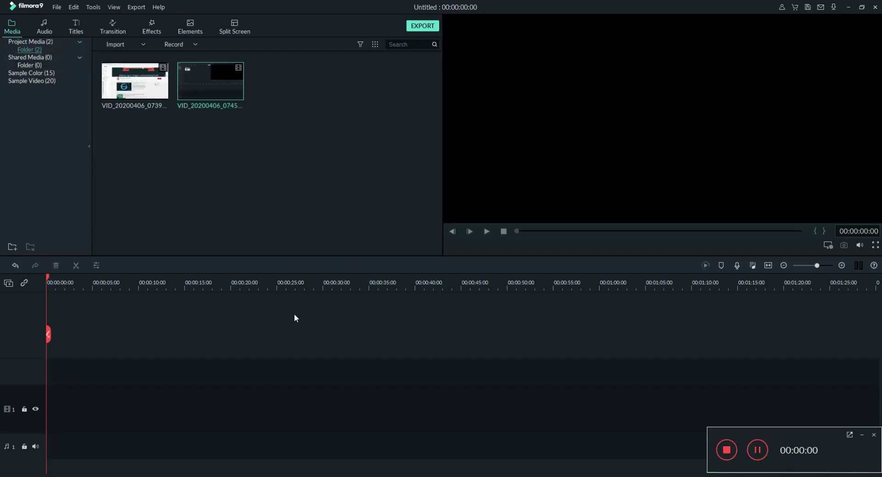
- Hide the Filmora Scrn recorder controls and bring up the project's File commands
{"action": "left_click", "coordinate": [864, 435]}
{"action": "left_click", "coordinate": [54, 7]}
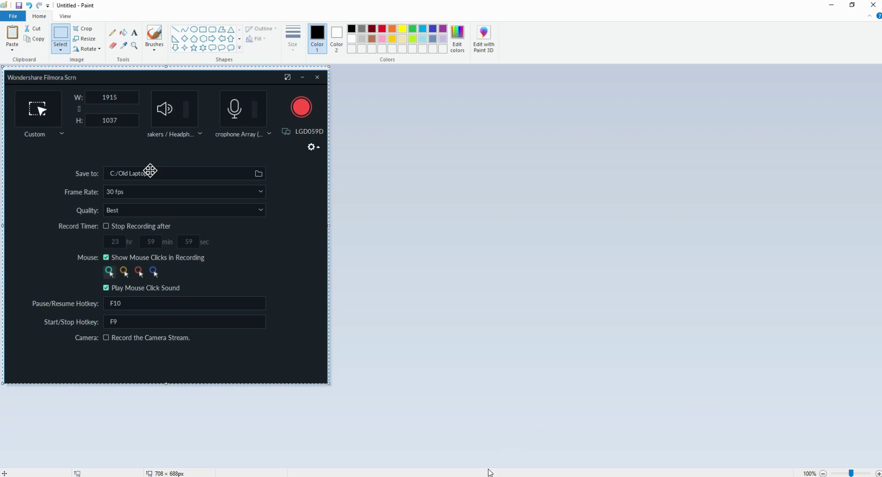
{"action": "mouse_move", "coordinate": [486, 473]}
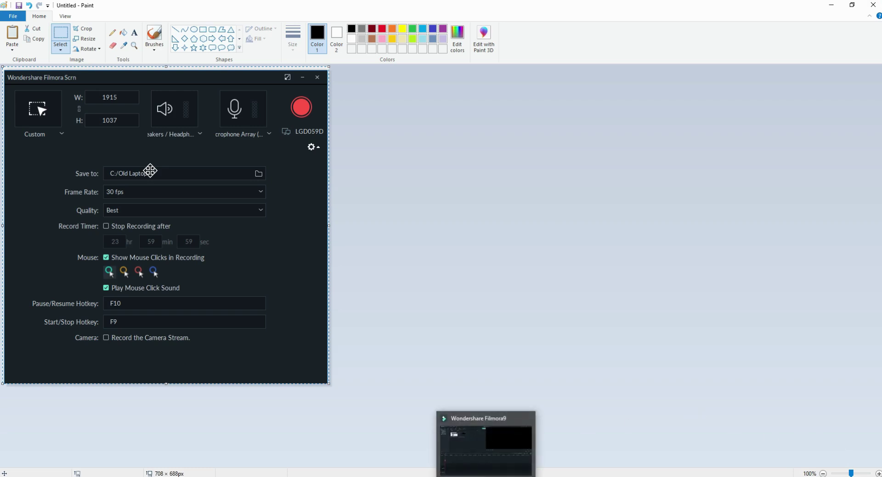
- Bring the Wondershare Filmora9 editor window back to the front from the taskbar
{"action": "left_click", "coordinate": [486, 443]}
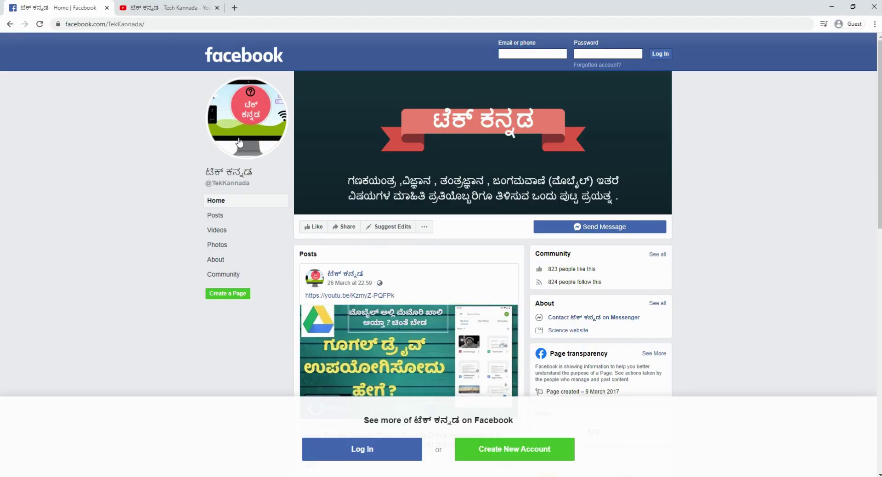
- Show the Tech Kannada YouTube channel tab instead of the Facebook tab
{"action": "left_click", "coordinate": [153, 8]}
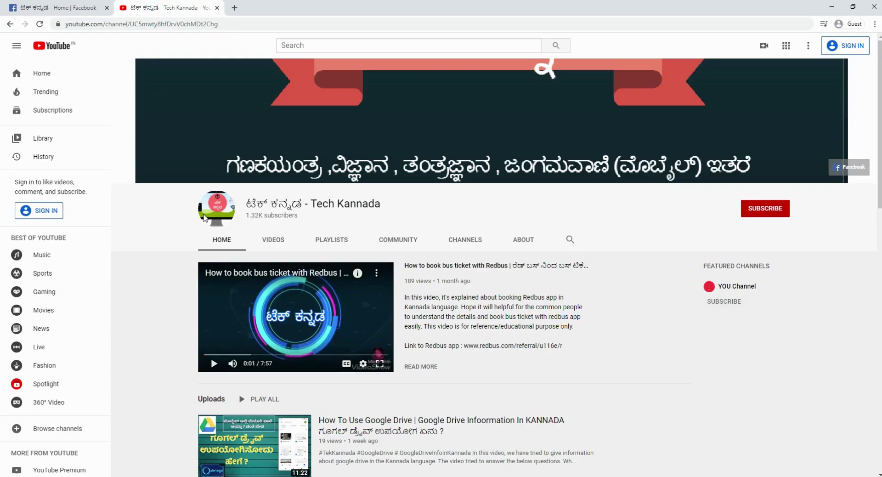